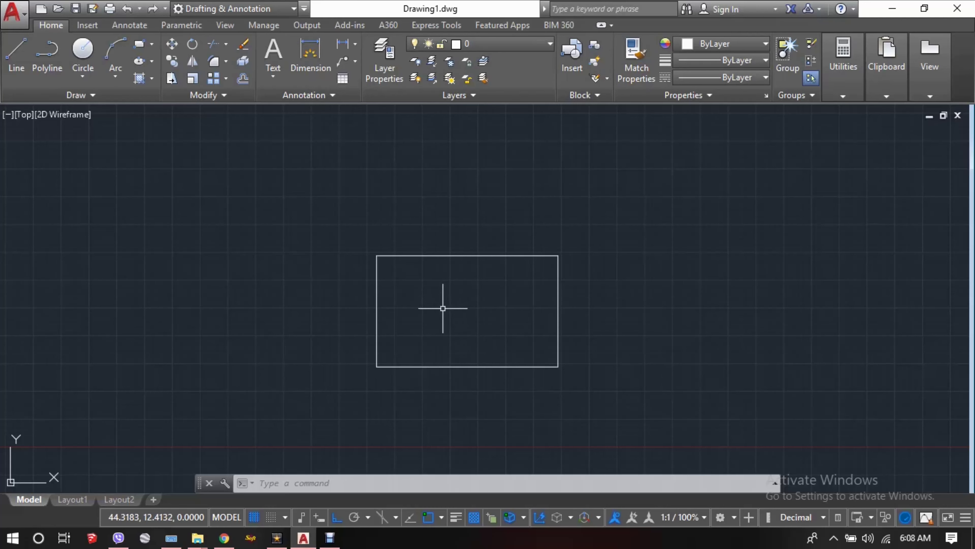
Step: Pan the view so the rectangle moves slightly left of and above the canvas centre
{"action": "mouse_move", "coordinate": [443, 297]}
{"action": "middle_mouse_down"}
{"action": "mouse_move", "coordinate": [416, 298]}
{"action": "mouse_move", "coordinate": [366, 327]}
{"action": "mouse_move", "coordinate": [355, 238]}
{"action": "mouse_move", "coordinate": [314, 195]}
{"action": "mouse_move", "coordinate": [331, 272]}
{"action": "mouse_move", "coordinate": [256, 218]}
{"action": "mouse_move", "coordinate": [387, 299]}
{"action": "mouse_move", "coordinate": [365, 279]}
{"action": "mouse_move", "coordinate": [435, 300]}
{"action": "mouse_move", "coordinate": [367, 267]}
{"action": "middle_mouse_up"}
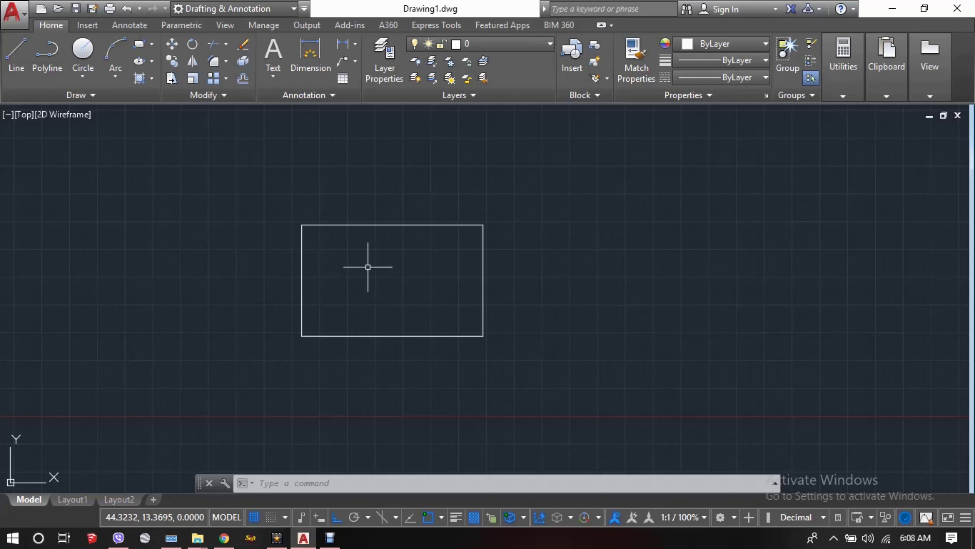
Step: Use the PAN command to nudge the rectangle slightly left and down, then exit panning
{"action": "type", "text": "PAN"}
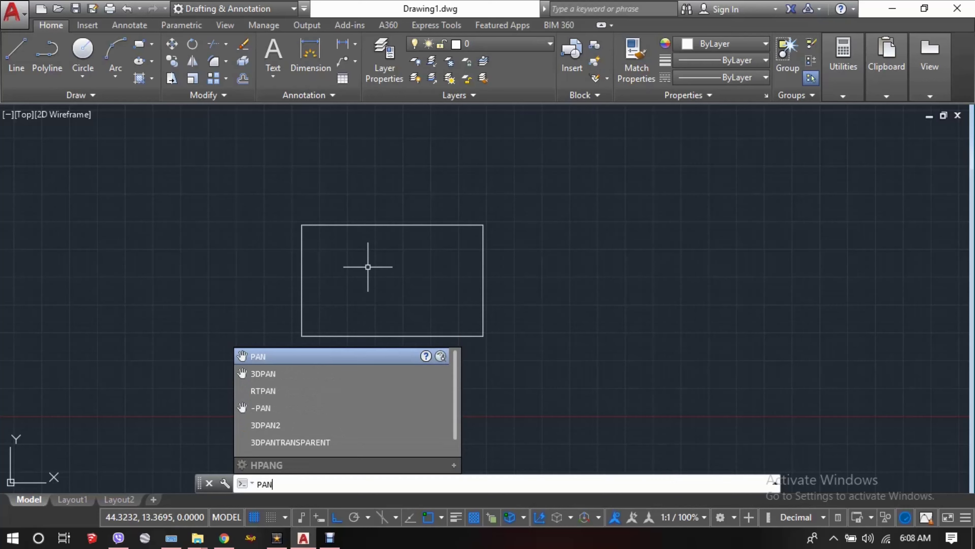
{"action": "key", "text": "Return"}
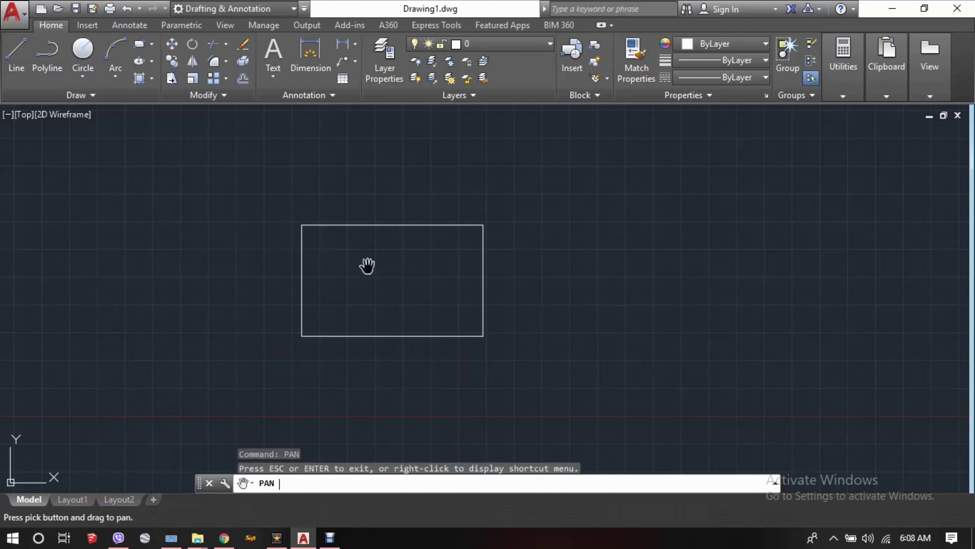
{"action": "left_click_drag", "start_coordinate": [368, 266], "coordinate": [378, 289]}
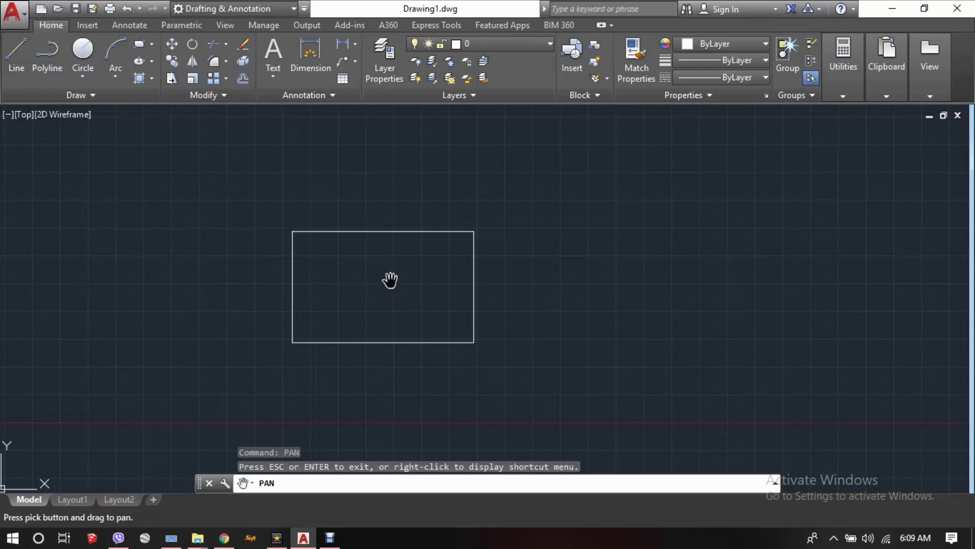
{"action": "key", "text": "Escape"}
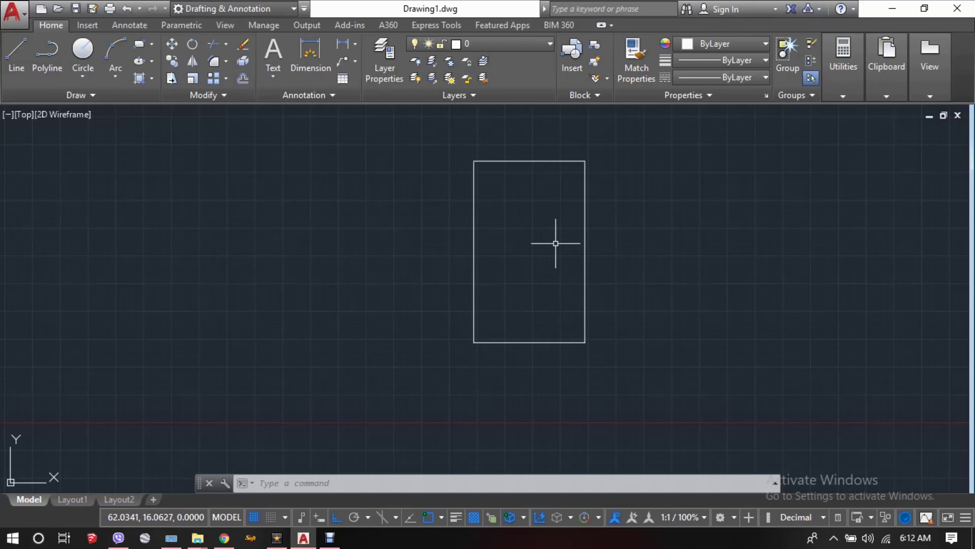
Step: Zoom out and back in on the rectangle, then pan it left and down to fill the view
{"action": "scroll", "coordinate": [555, 243], "scroll_direction": "down", "scroll_amount": 4}
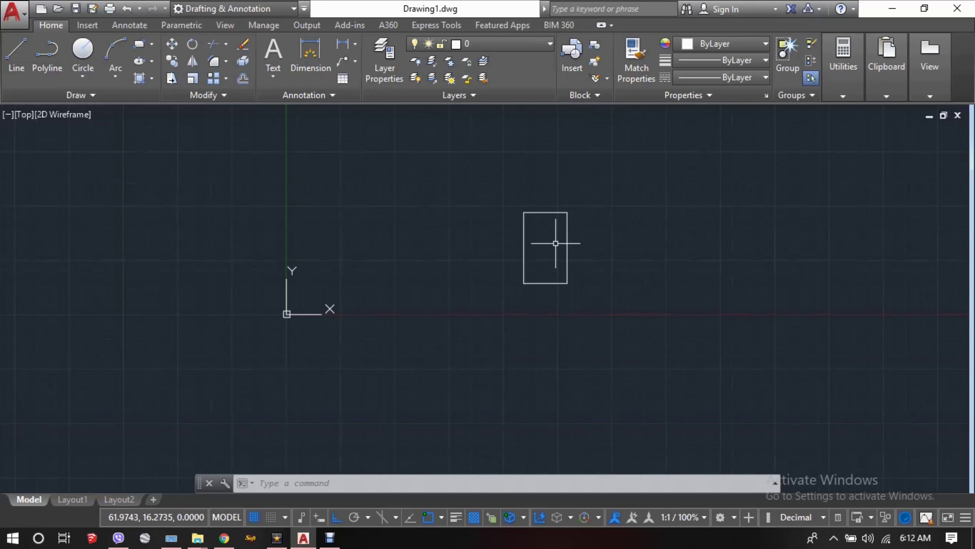
{"action": "scroll", "coordinate": [555, 242], "scroll_direction": "up", "scroll_amount": 5}
{"action": "scroll", "coordinate": [556, 243], "scroll_direction": "down", "scroll_amount": 4}
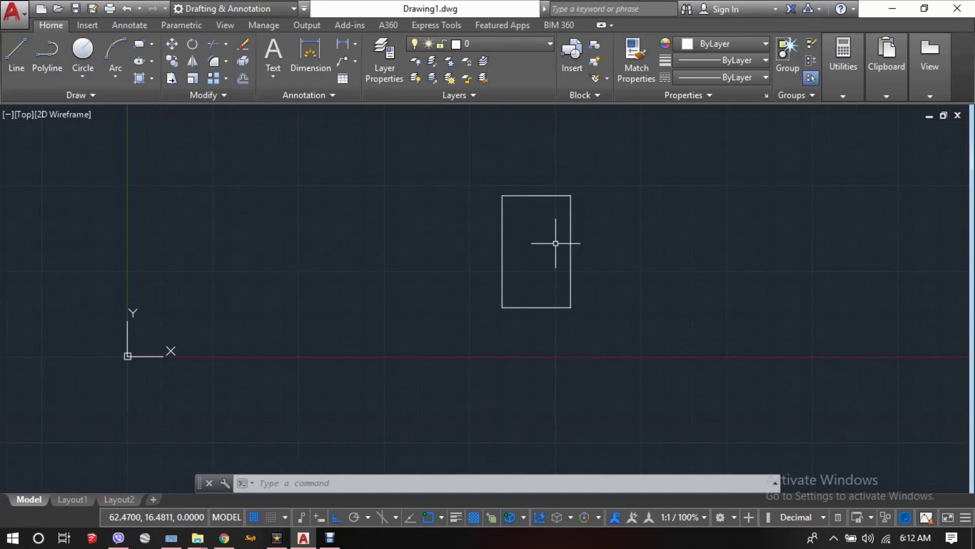
{"action": "scroll", "coordinate": [556, 243], "scroll_direction": "up", "scroll_amount": 4}
{"action": "scroll", "coordinate": [556, 242], "scroll_direction": "down", "scroll_amount": 2}
{"action": "scroll", "coordinate": [556, 243], "scroll_direction": "up", "scroll_amount": 2}
{"action": "middle_click_drag", "start_coordinate": [536, 250], "coordinate": [408, 275]}
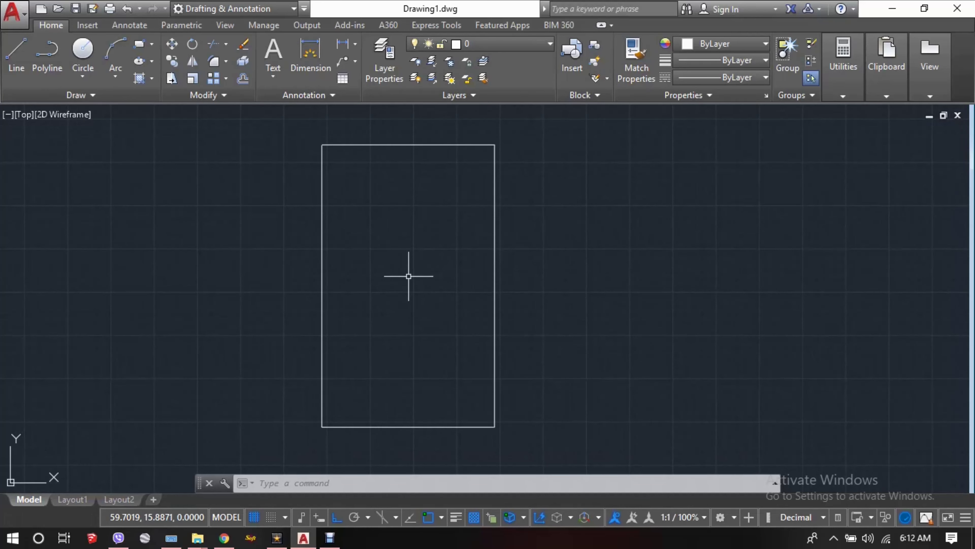
Step: Zoom All with Z then A, and pan the rectangle to the left of centre
{"action": "type", "text": "z"}
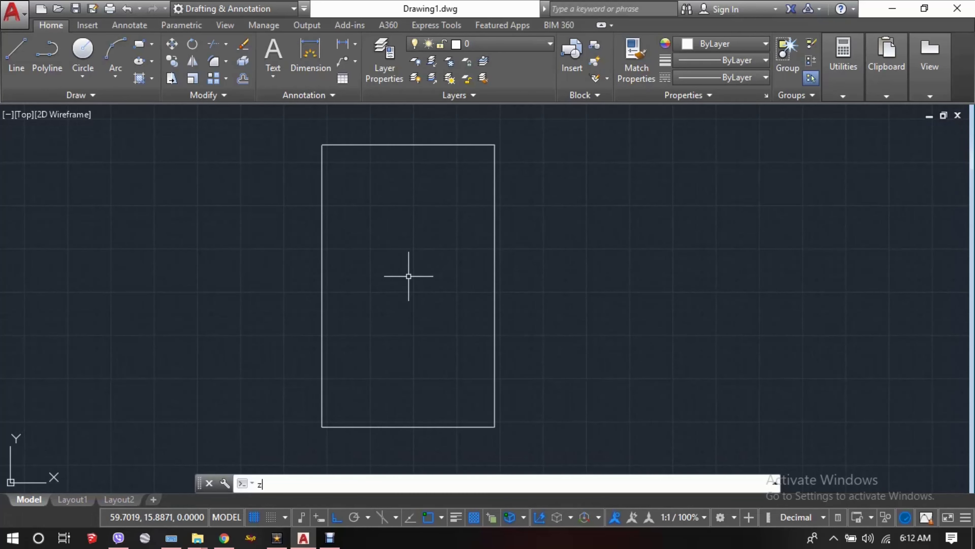
{"action": "key", "text": "Return"}
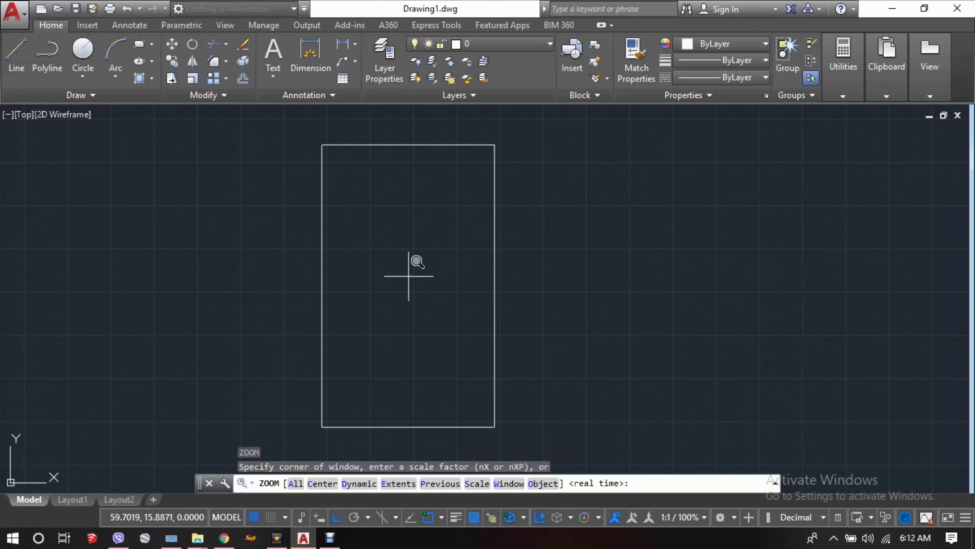
{"action": "type", "text": "a"}
{"action": "key", "text": "Return"}
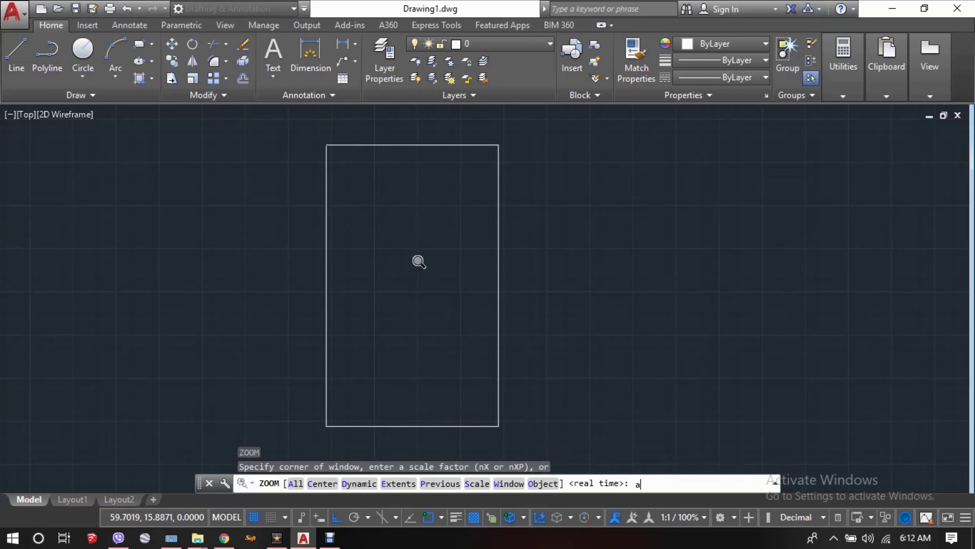
{"action": "middle_click_drag", "start_coordinate": [745, 277], "coordinate": [220, 308]}
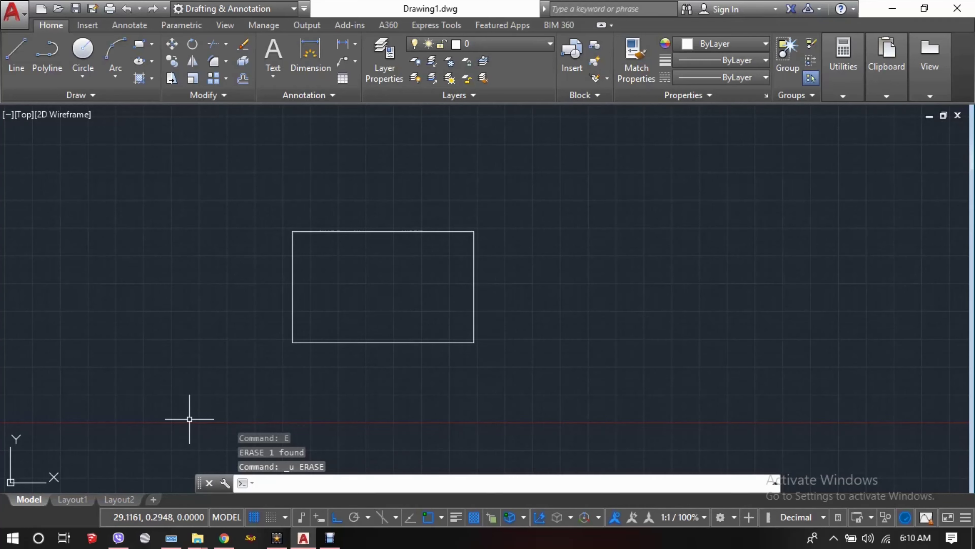
Step: Copy the rectangle from its lower-right corner to two spots on its right and one on its left
{"action": "left_click", "coordinate": [565, 157]}
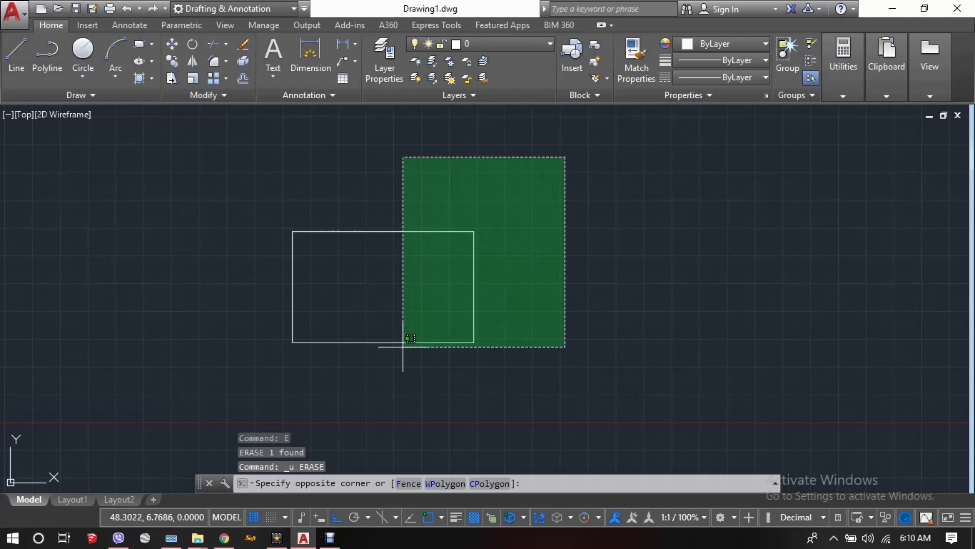
{"action": "left_click", "coordinate": [200, 443]}
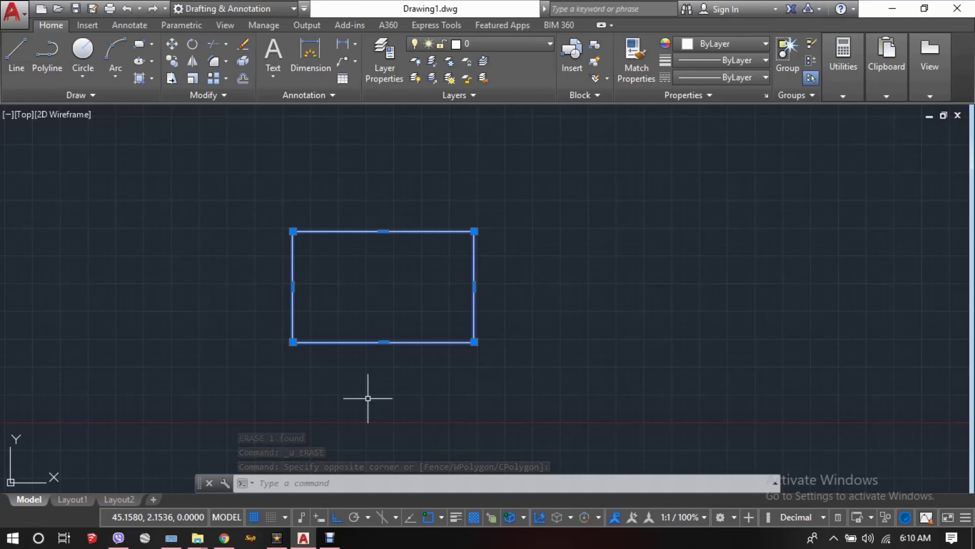
{"action": "type", "text": "Co"}
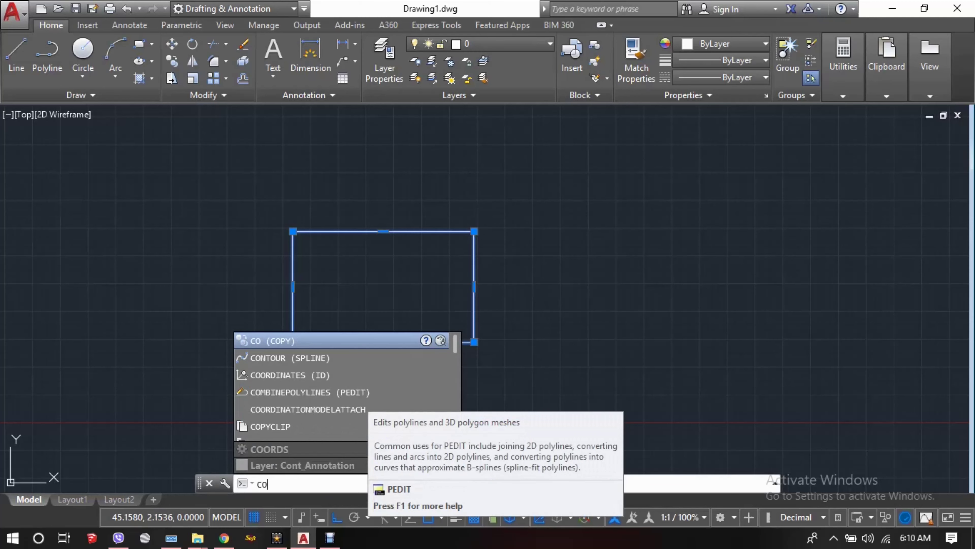
{"action": "key", "text": "Return"}
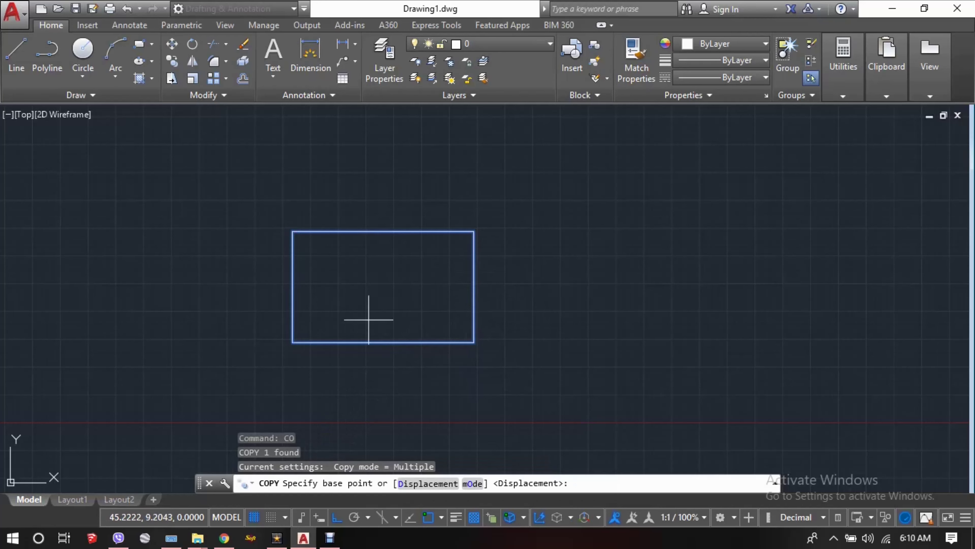
{"action": "left_click", "coordinate": [474, 342]}
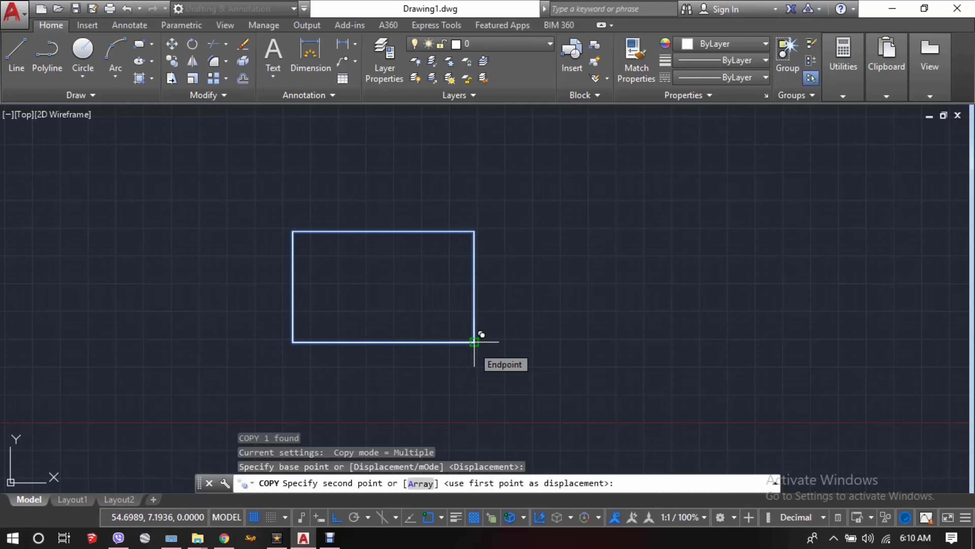
{"action": "left_click", "coordinate": [725, 288]}
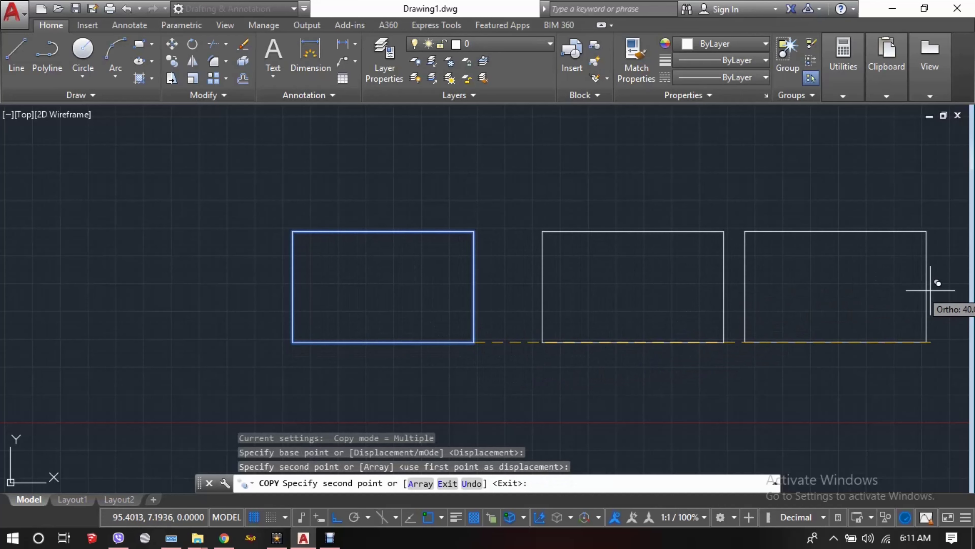
{"action": "left_click", "coordinate": [943, 287]}
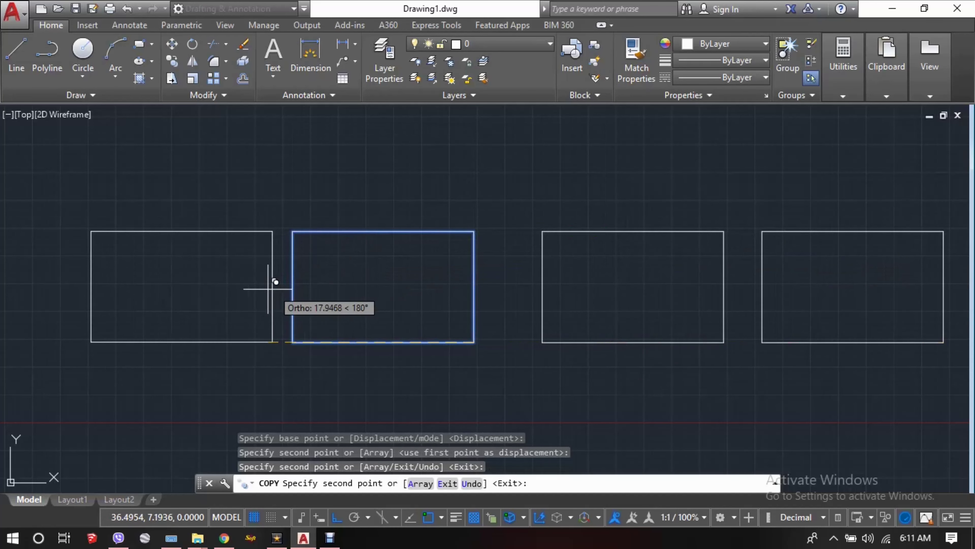
{"action": "left_click", "coordinate": [227, 293]}
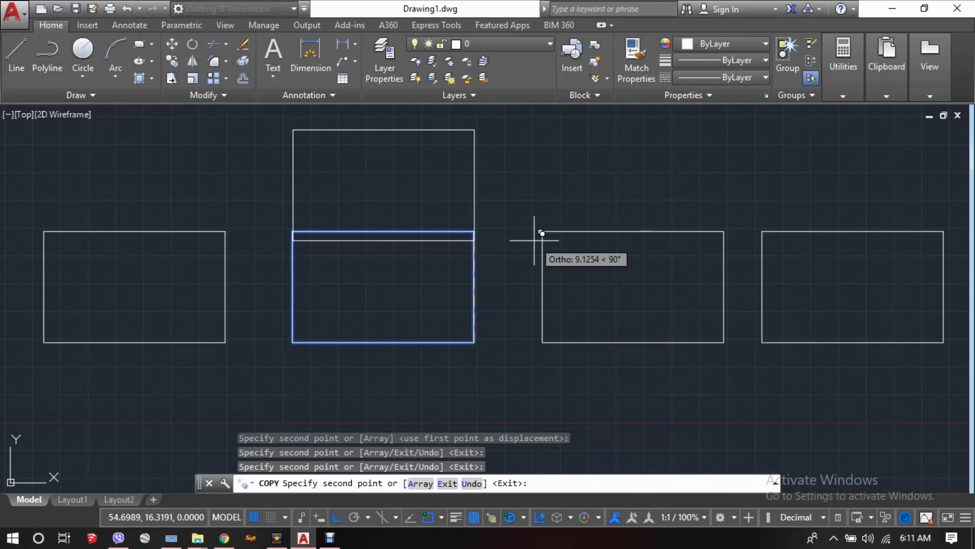
{"action": "key", "text": "Escape"}
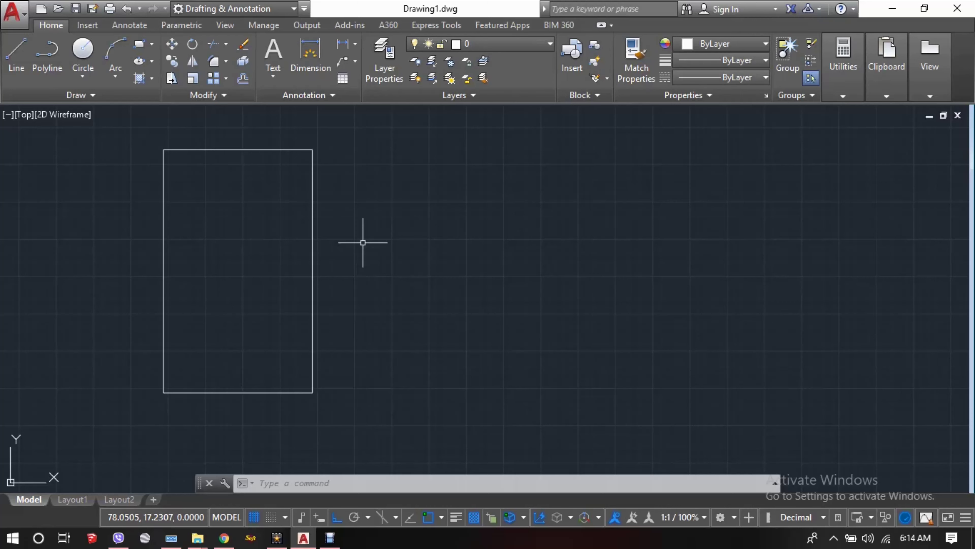
Step: Mirror the tall rectangle about a line through its lower-right corner, keeping the original
{"action": "left_click", "coordinate": [416, 115]}
{"action": "left_click", "coordinate": [124, 452]}
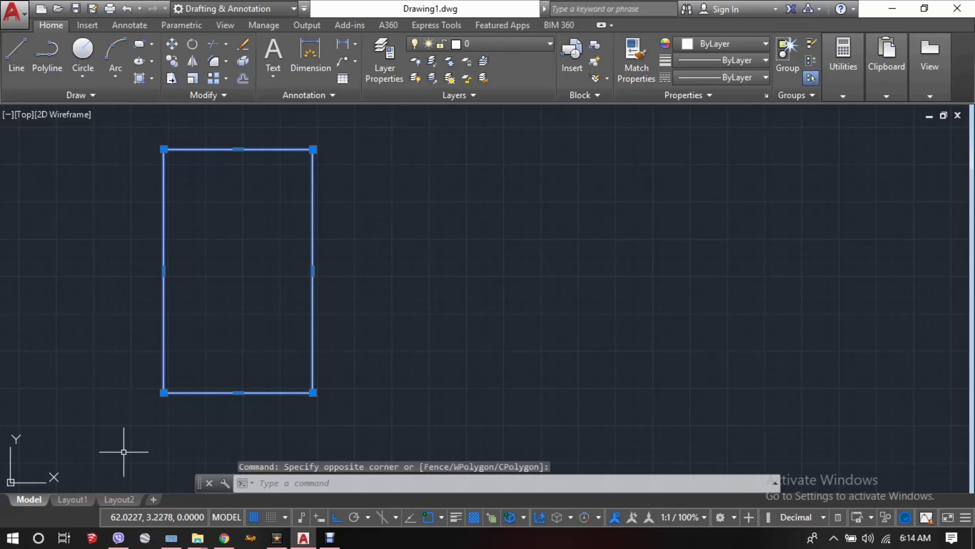
{"action": "type", "text": "MI"}
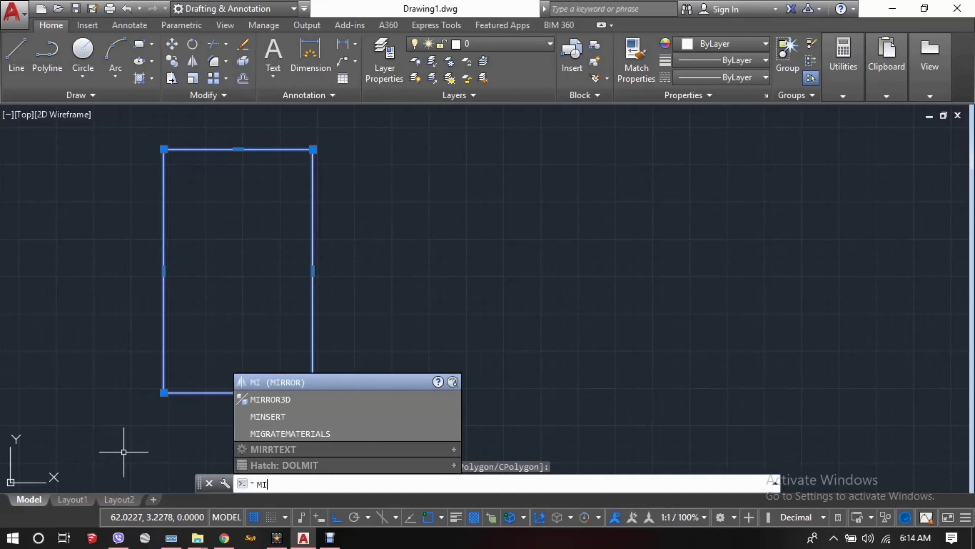
{"action": "key", "text": "Return"}
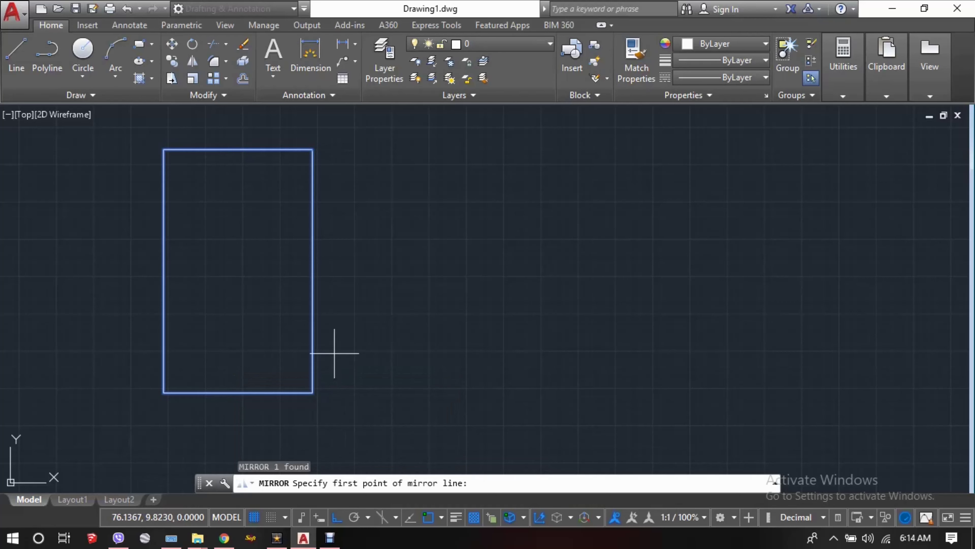
{"action": "left_click", "coordinate": [311, 393]}
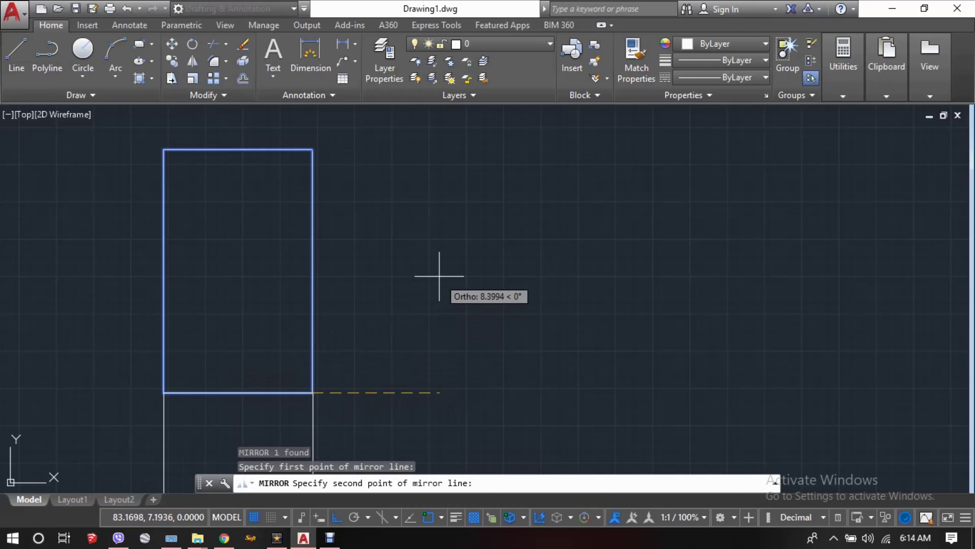
{"action": "left_click", "coordinate": [451, 231]}
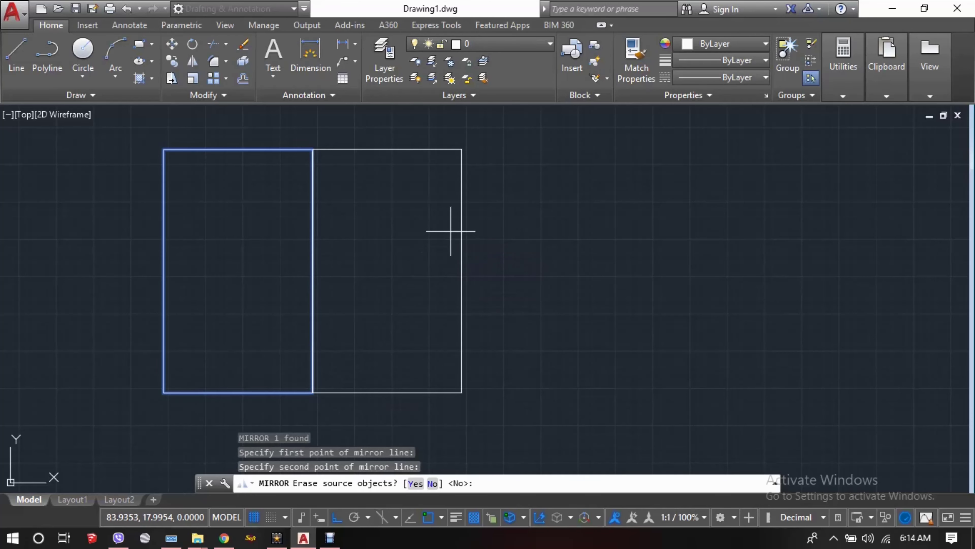
{"action": "key", "text": "Return"}
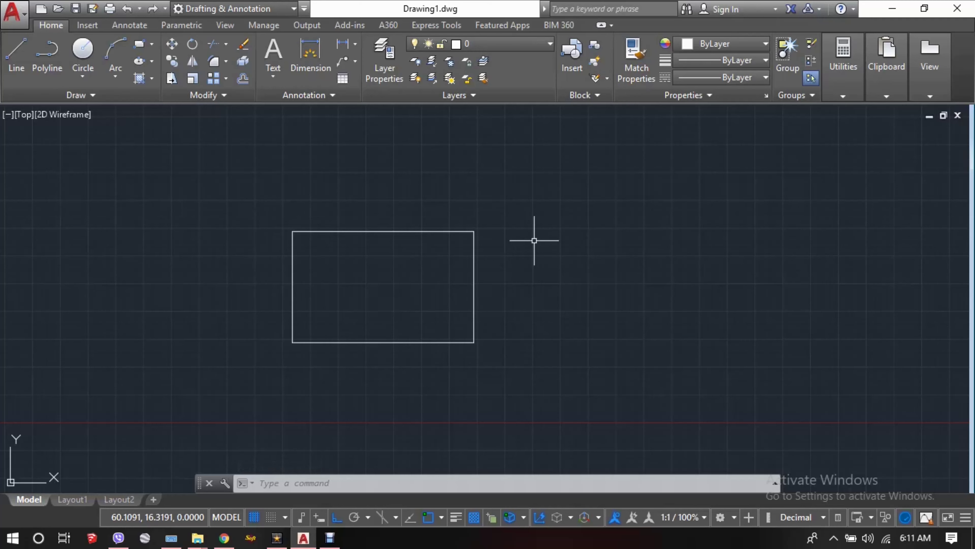
Step: Rotate the wide rectangle 270° about its bottom-right corner with RO
{"action": "left_click", "coordinate": [584, 185]}
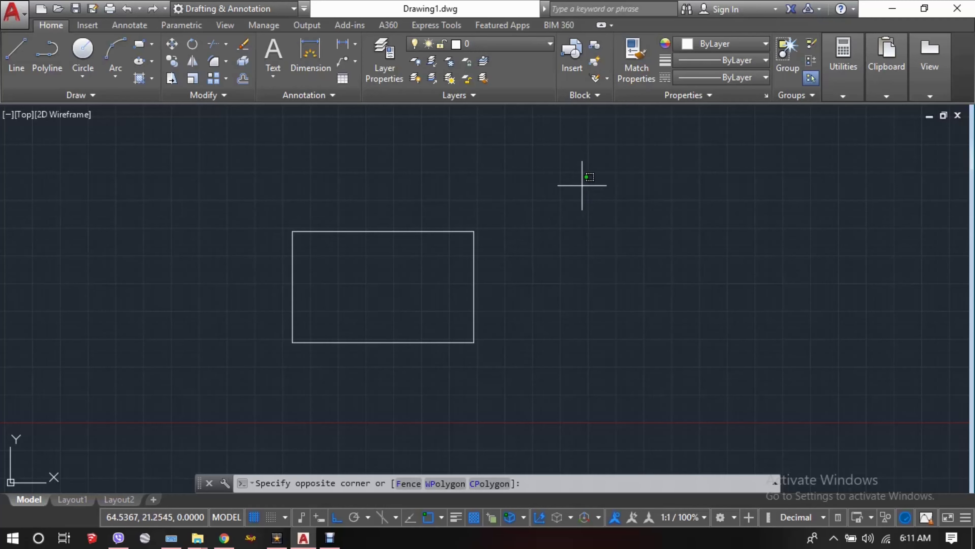
{"action": "left_click", "coordinate": [218, 413]}
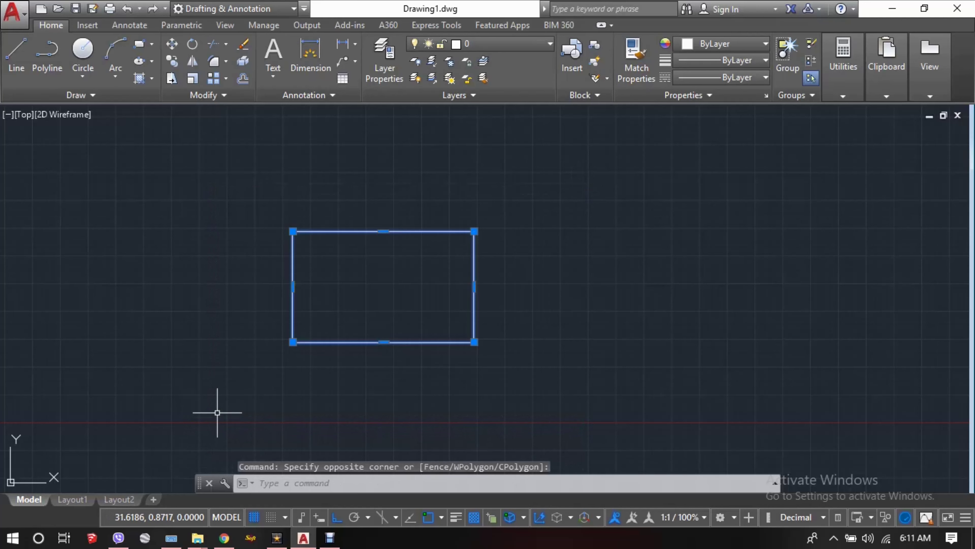
{"action": "type", "text": "Ro"}
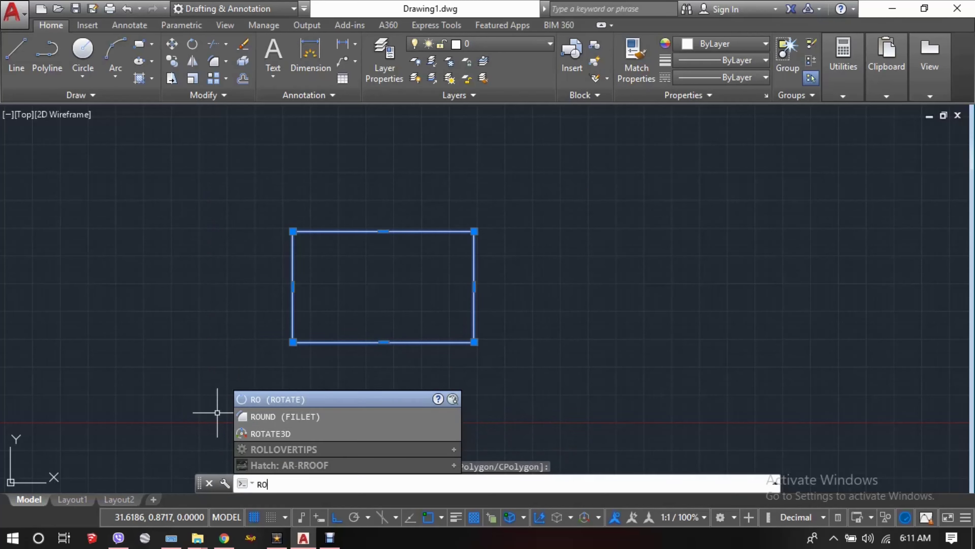
{"action": "key", "text": "Return"}
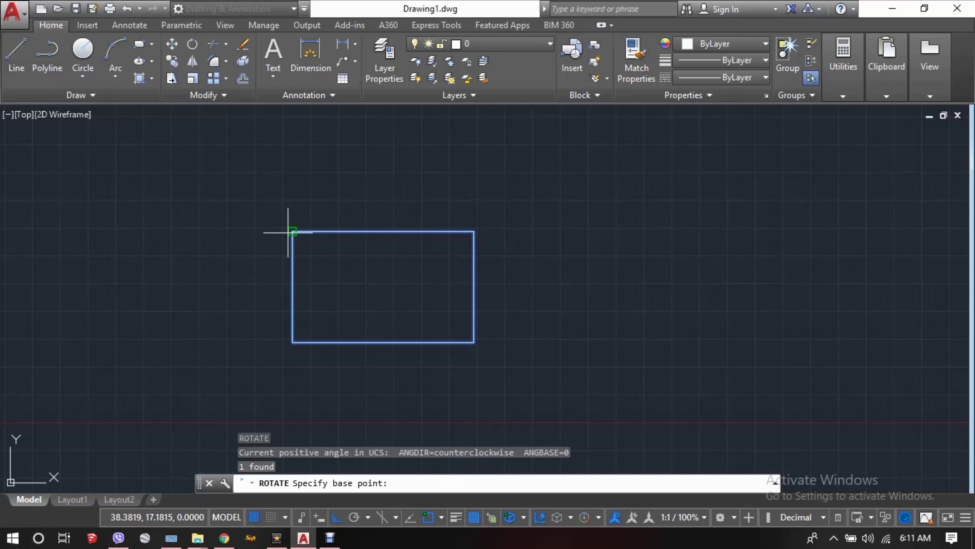
{"action": "left_click", "coordinate": [474, 342]}
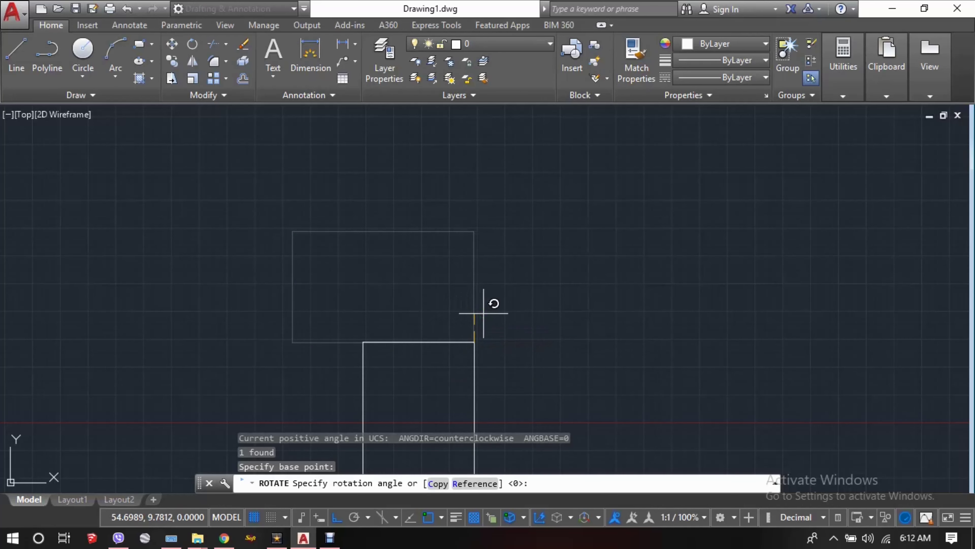
{"action": "left_click", "coordinate": [485, 376]}
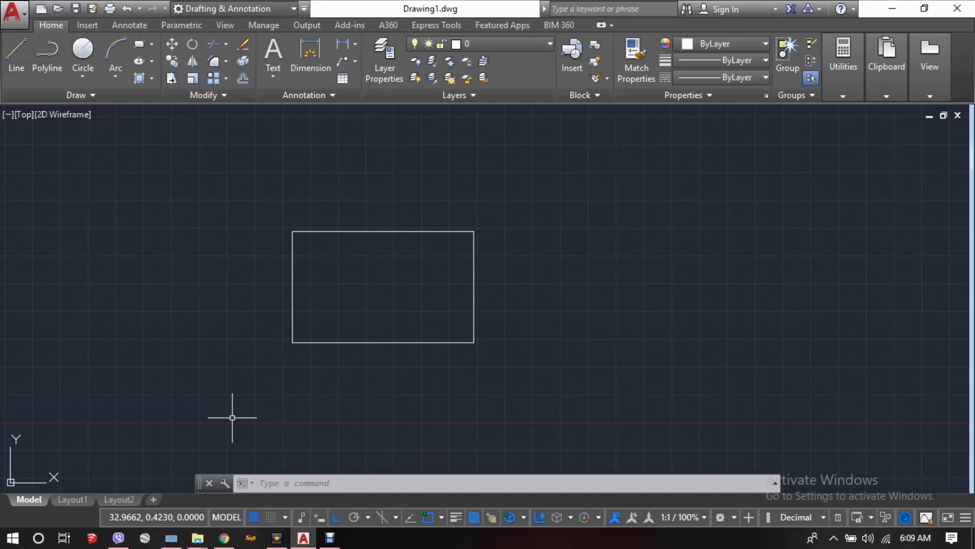
Step: Window-select the rectangle, delete it, then undo the deletion to restore it
{"action": "left_click", "coordinate": [553, 173]}
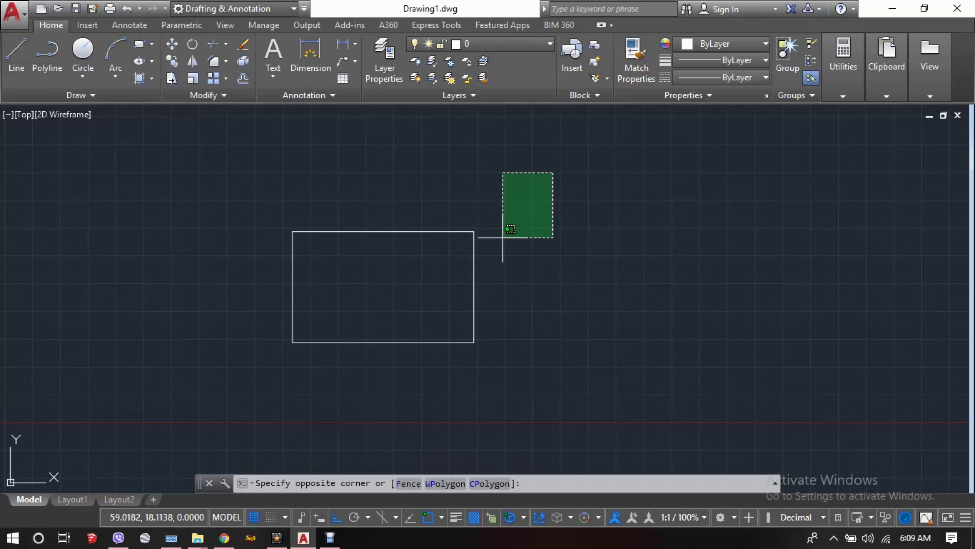
{"action": "left_click", "coordinate": [248, 410]}
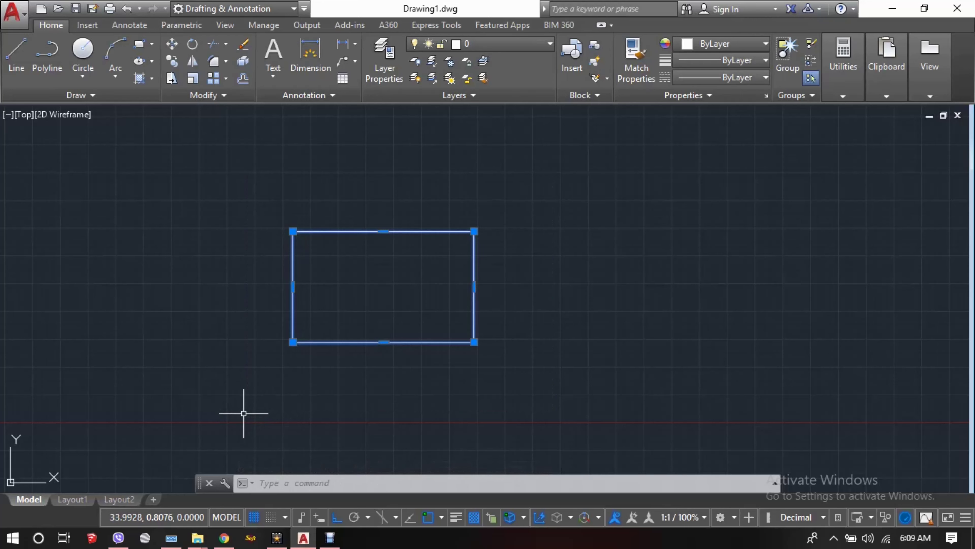
{"action": "key", "text": "Delete"}
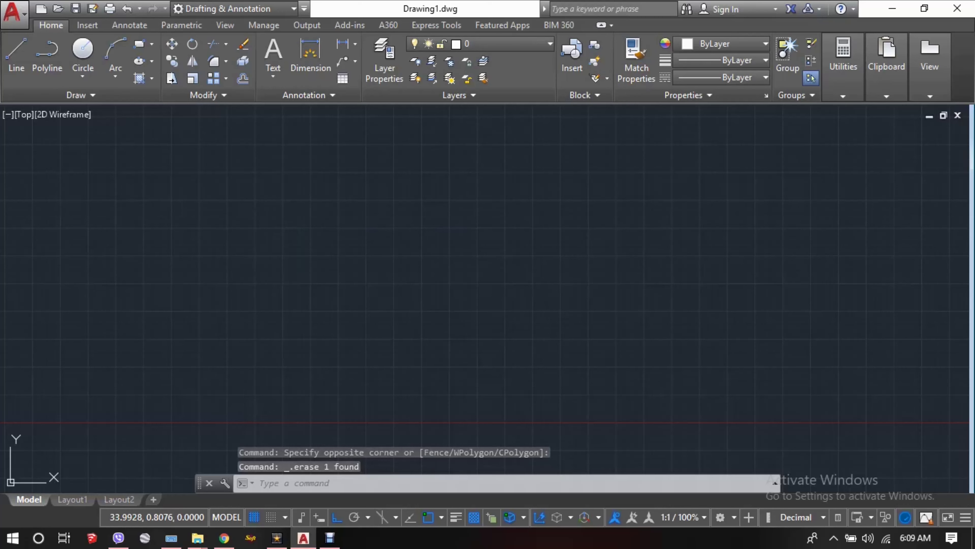
{"action": "key", "text": "ctrl+z"}
Step: Reselect the rectangle and erase it with the E command
{"action": "left_click", "coordinate": [547, 212]}
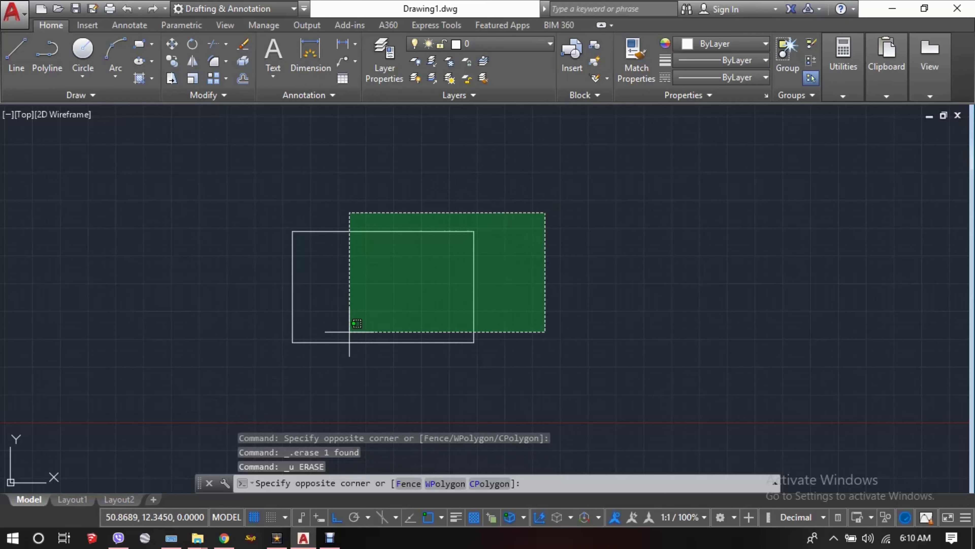
{"action": "left_click", "coordinate": [189, 418]}
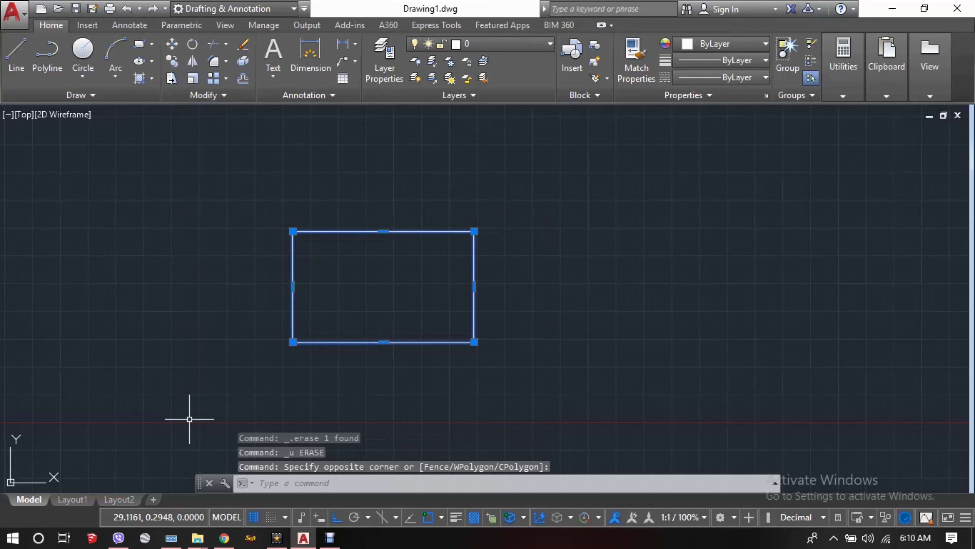
{"action": "type", "text": "E"}
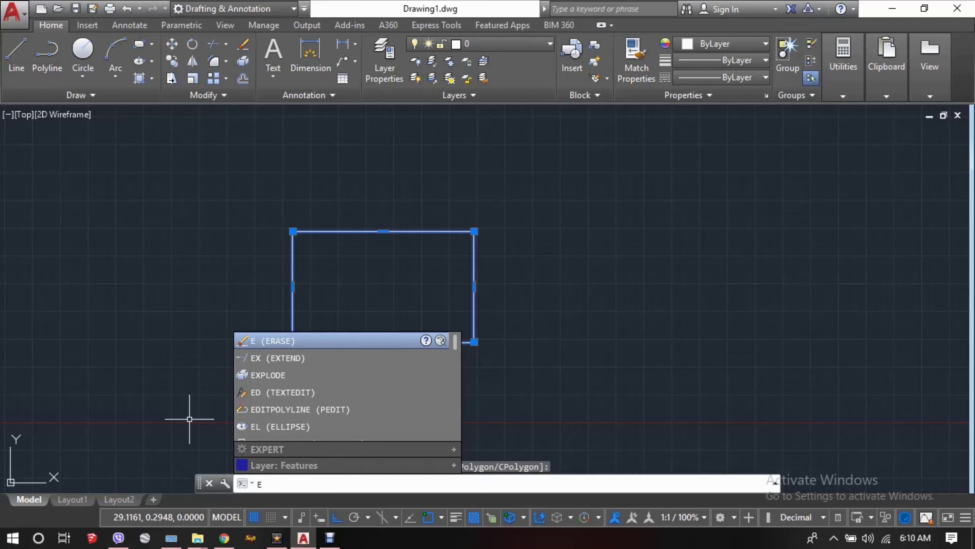
{"action": "key", "text": "Return"}
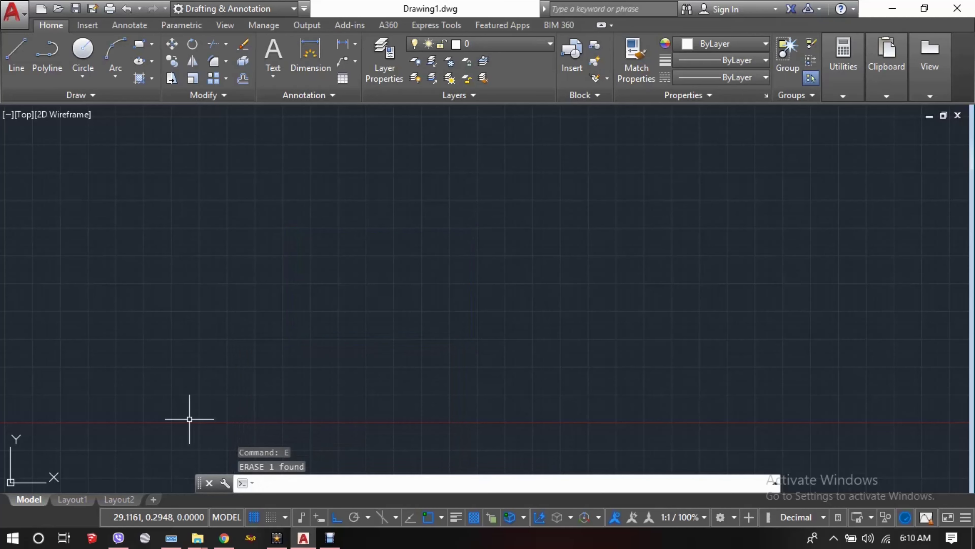